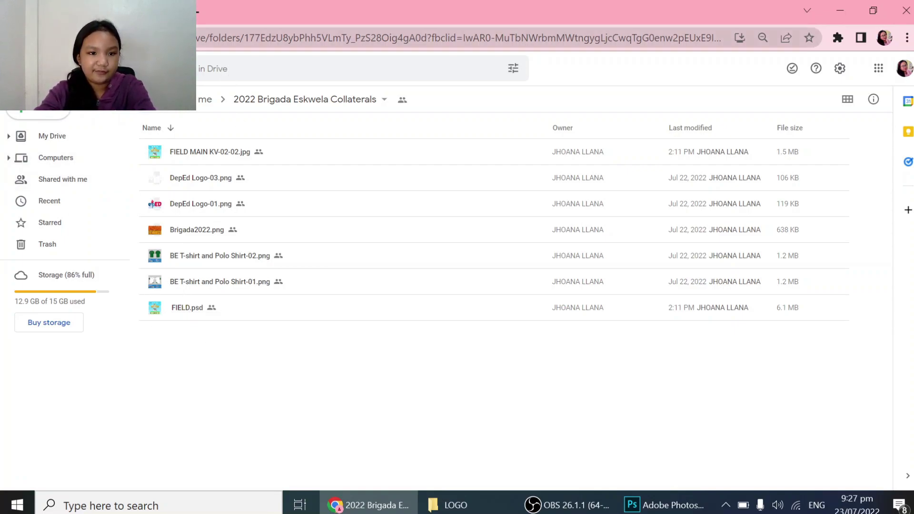
Download FIELD.psd from Google Drive and open the finished download in Photoshop.
{"action": "right_click", "coordinate": [190, 307]}
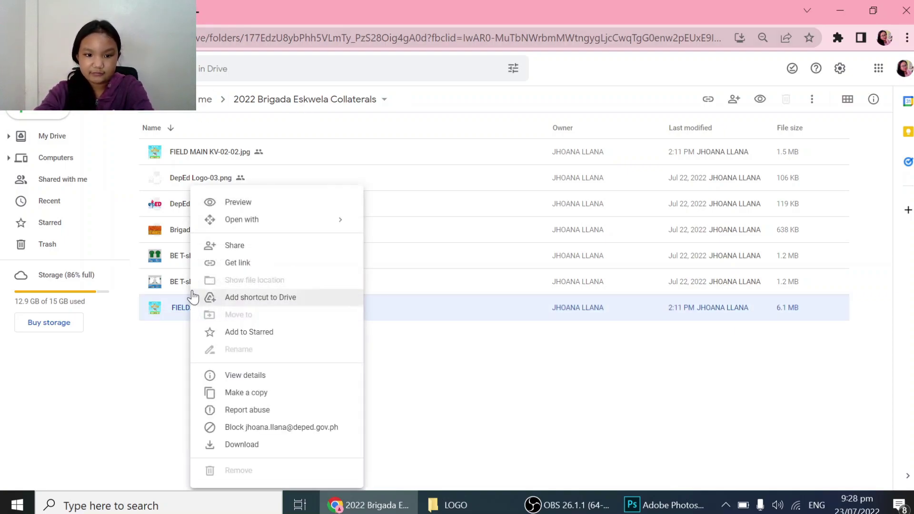
{"action": "left_click", "coordinate": [228, 447]}
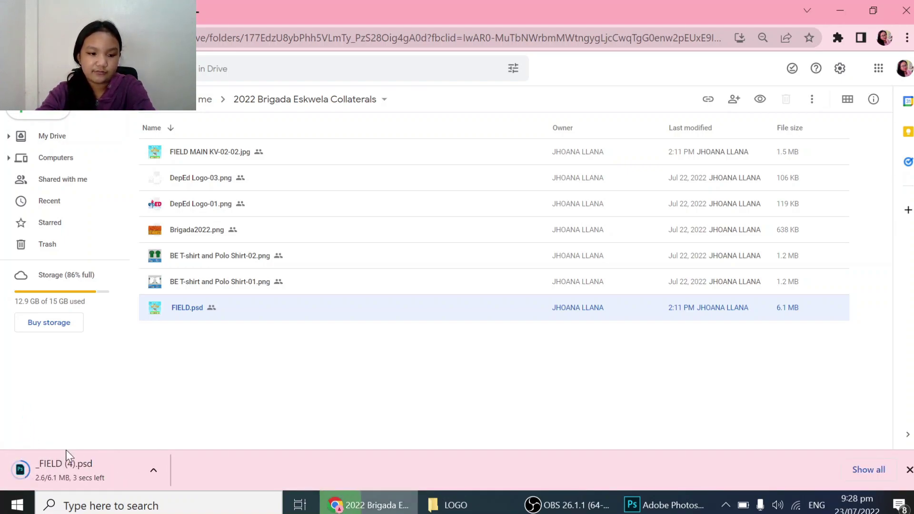
{"action": "left_click", "coordinate": [39, 466]}
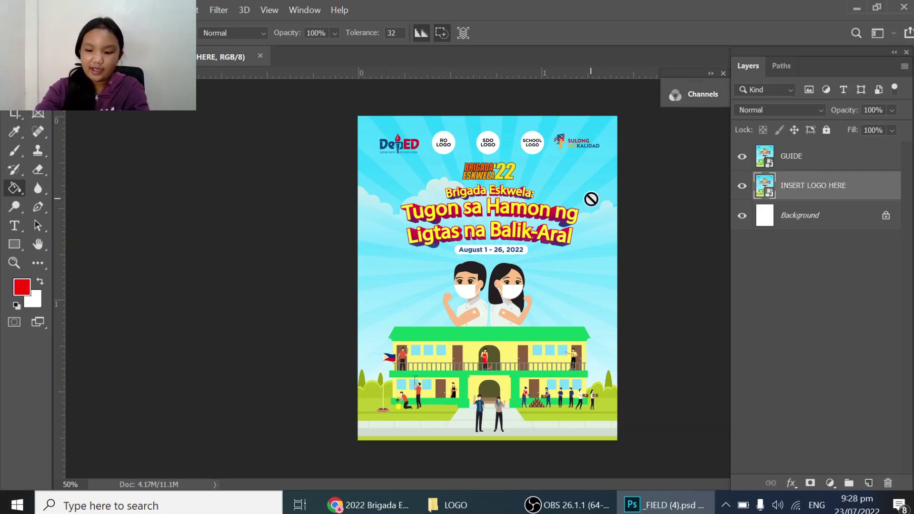
Zoom in on the logo circles and turn on the GUIDE layer's visibility.
{"action": "scroll", "coordinate": [590, 199], "scroll_direction": "up", "scroll_amount": 1}
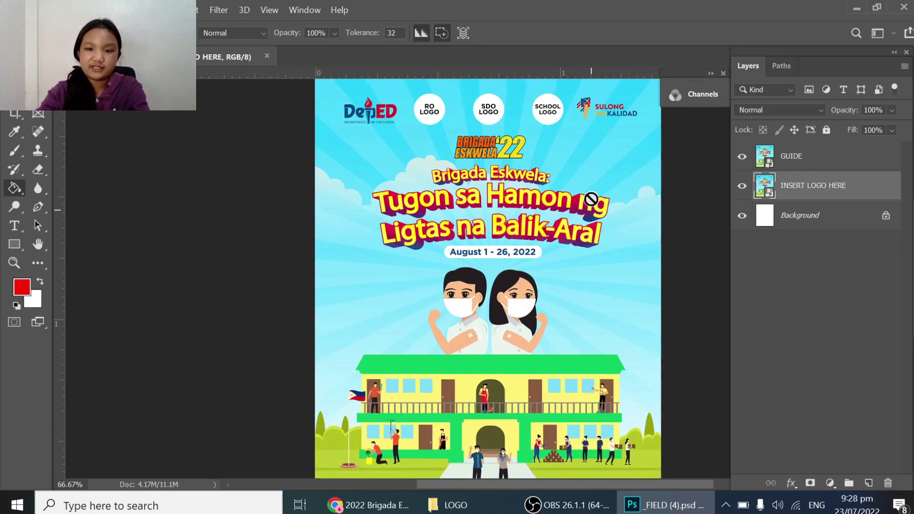
{"action": "scroll", "coordinate": [425, 138], "scroll_direction": "up", "scroll_amount": 3}
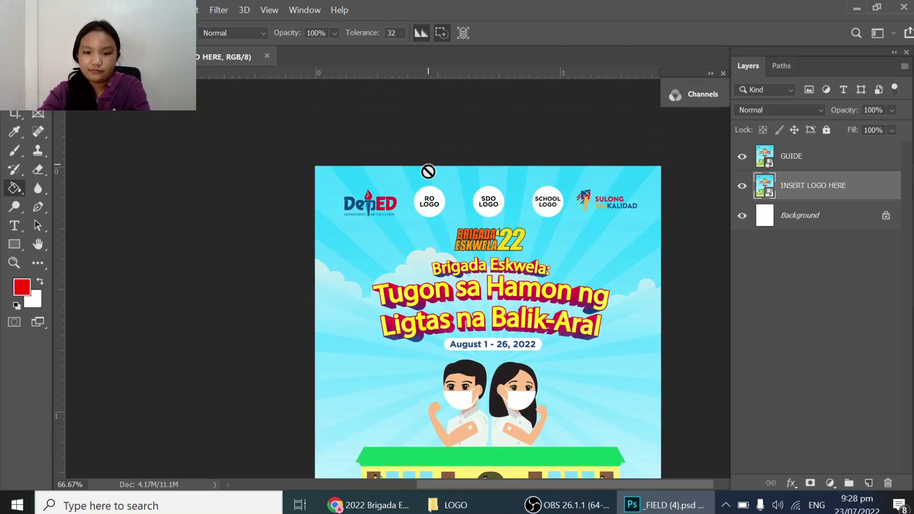
{"action": "scroll", "coordinate": [428, 172], "scroll_direction": "up", "scroll_amount": 2}
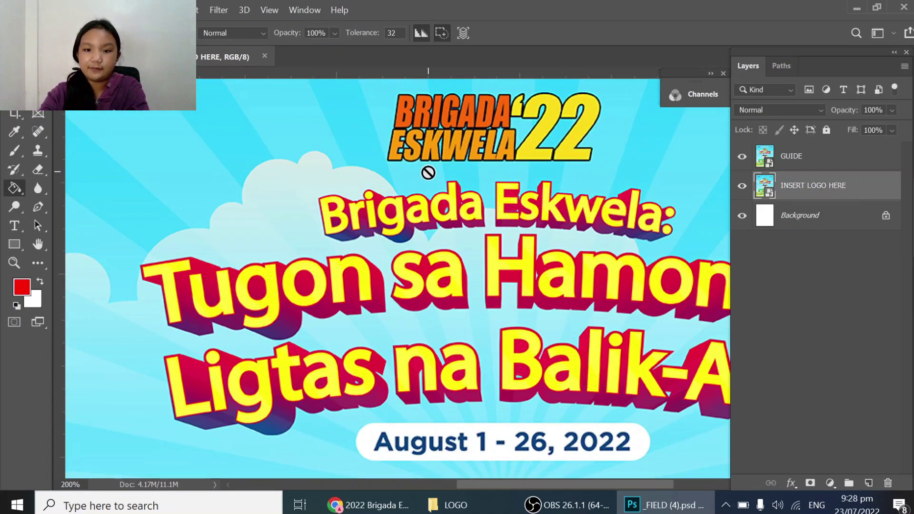
{"action": "scroll", "coordinate": [428, 173], "scroll_direction": "up", "scroll_amount": 3}
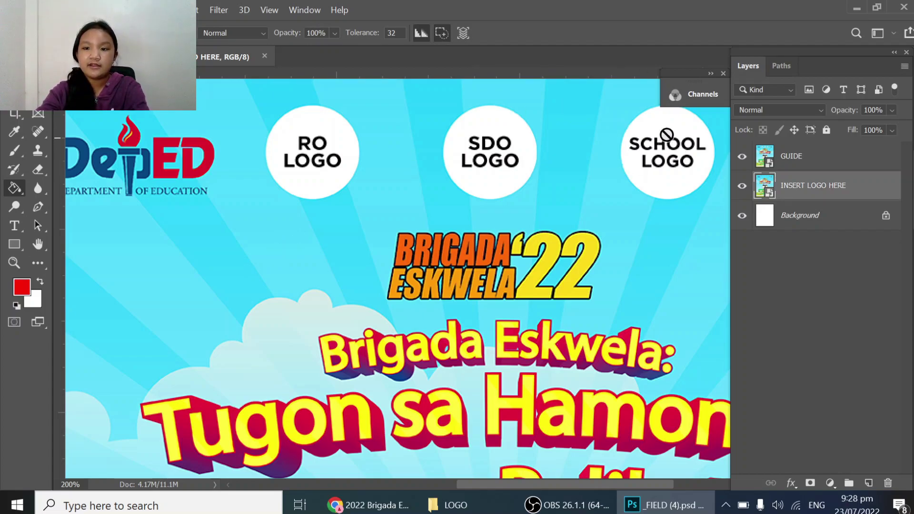
{"action": "left_click", "coordinate": [741, 164]}
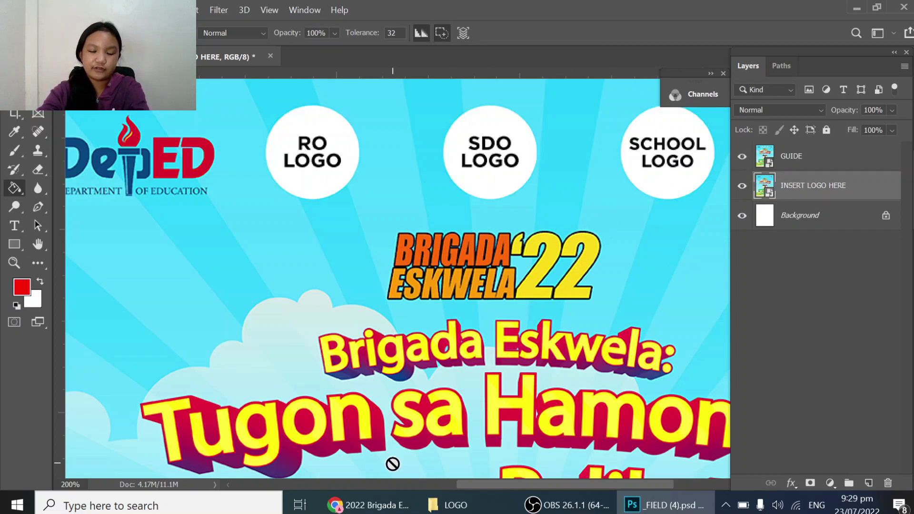
{"action": "mouse_move", "coordinate": [450, 504]}
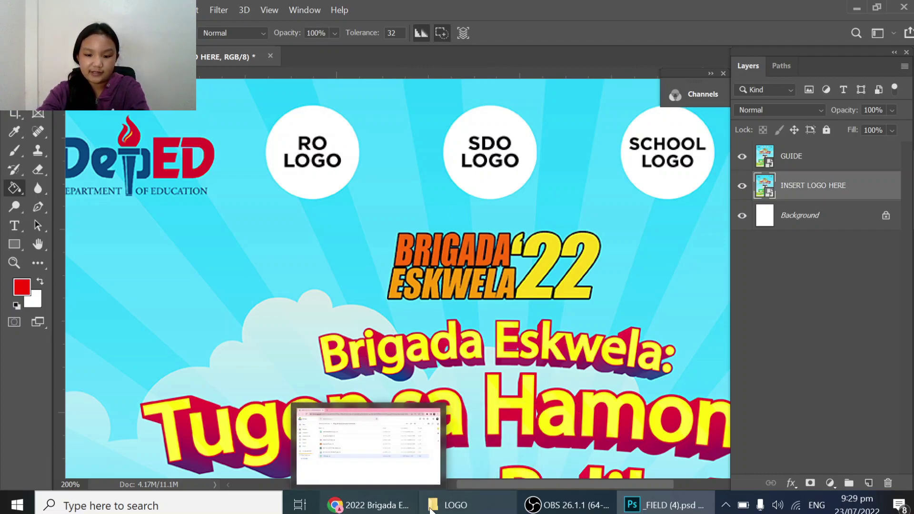
Select ro logo in the LOGO folder, preview it in the photo viewer, then close the viewer.
{"action": "left_click", "coordinate": [361, 447]}
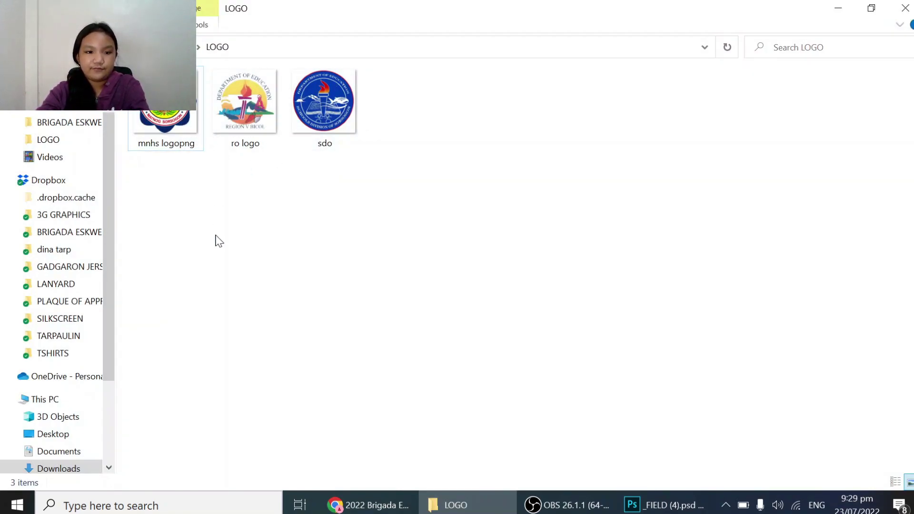
{"action": "left_click", "coordinate": [269, 121]}
{"action": "right_click", "coordinate": [269, 123]}
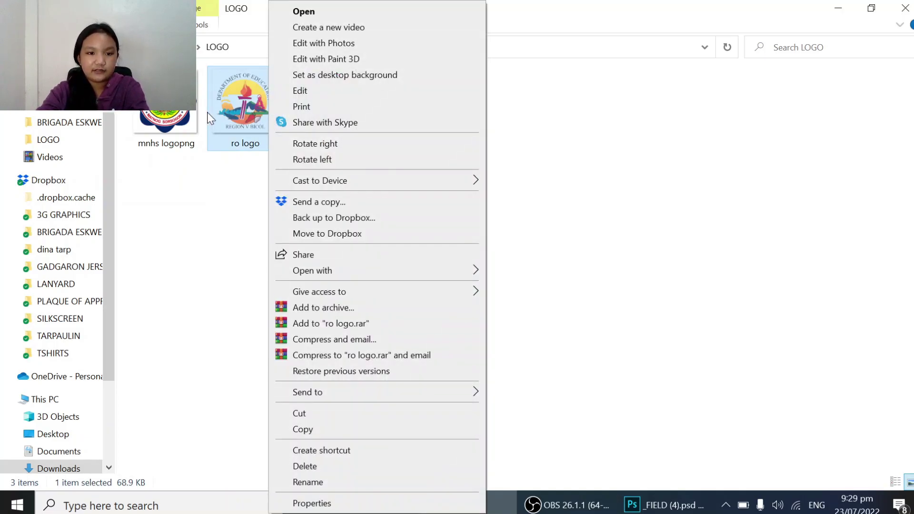
{"action": "left_click", "coordinate": [224, 118]}
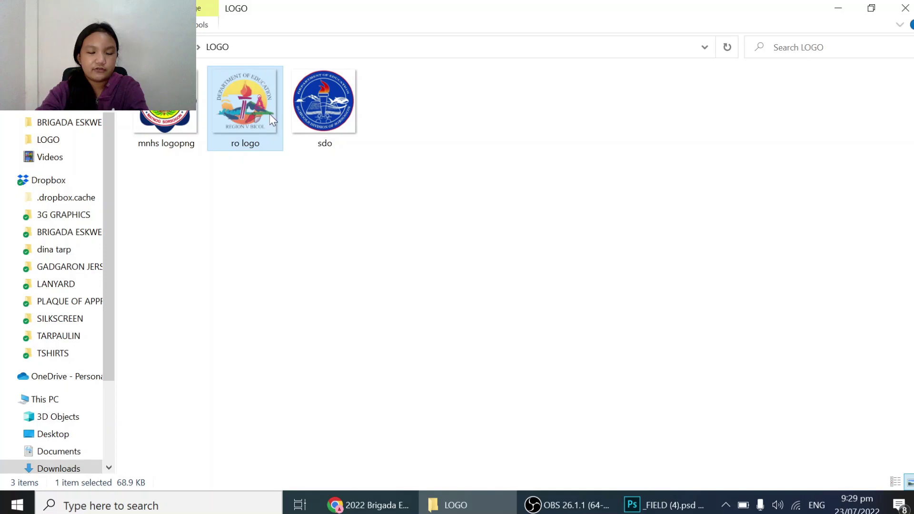
{"action": "key", "text": "Right"}
{"action": "left_click", "coordinate": [188, 125]}
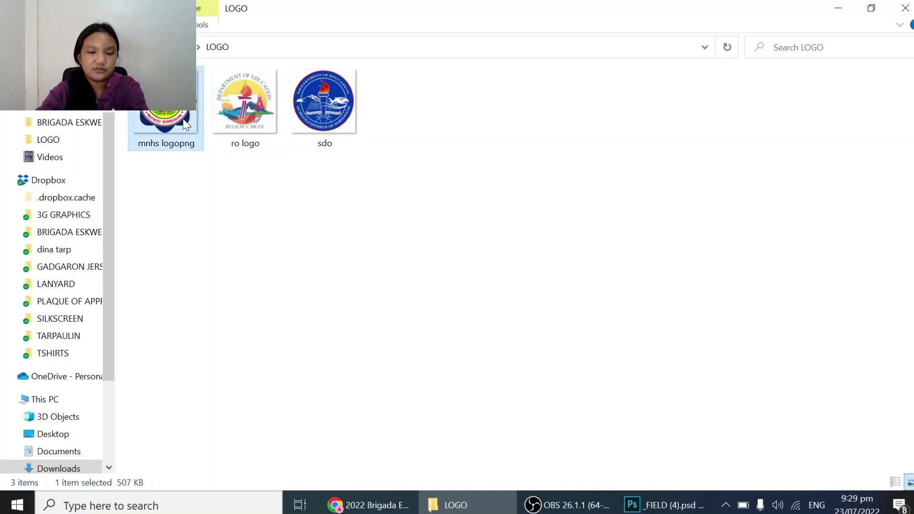
{"action": "double_click", "coordinate": [252, 103]}
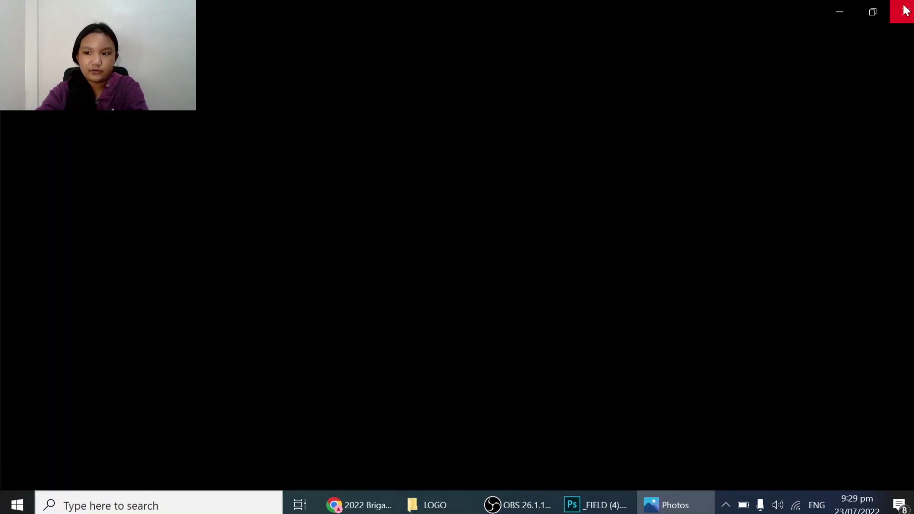
{"action": "left_click", "coordinate": [903, 8]}
Open ro logo with Adobe Photoshop CC 2019.
{"action": "right_click", "coordinate": [225, 113]}
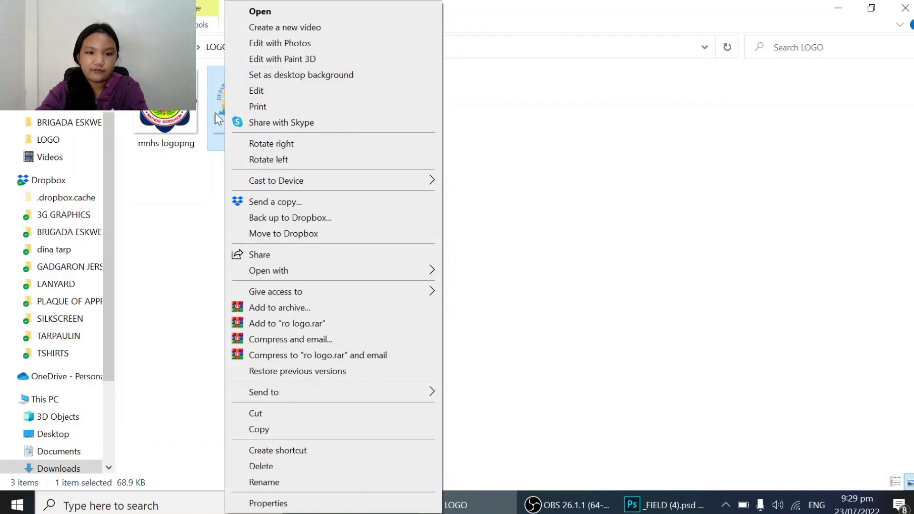
{"action": "mouse_move", "coordinate": [392, 271]}
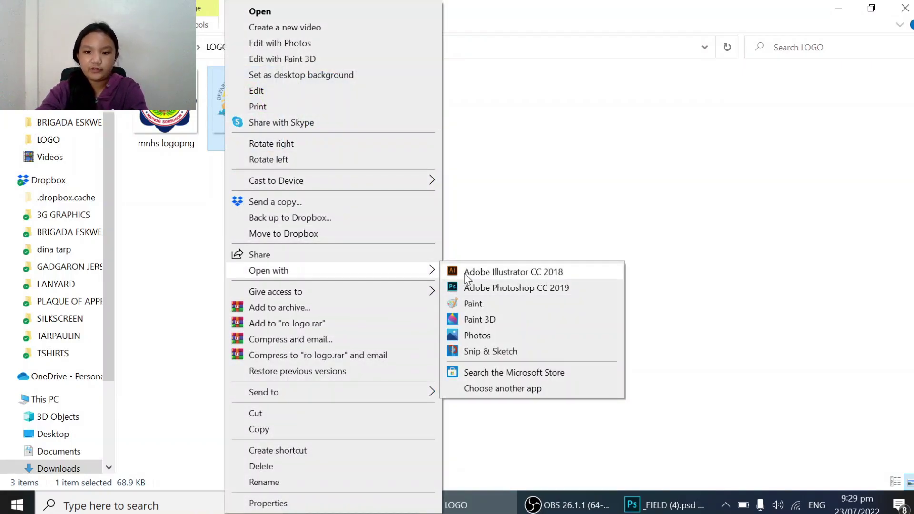
{"action": "left_click", "coordinate": [474, 289]}
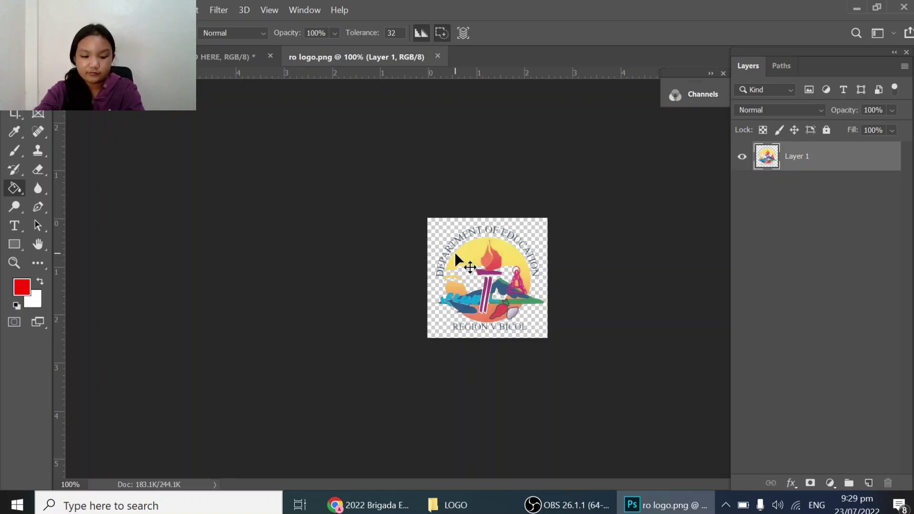
Paste the whole ro logo into the poster and move its layer above GUIDE.
{"action": "key", "text": "ctrl+a"}
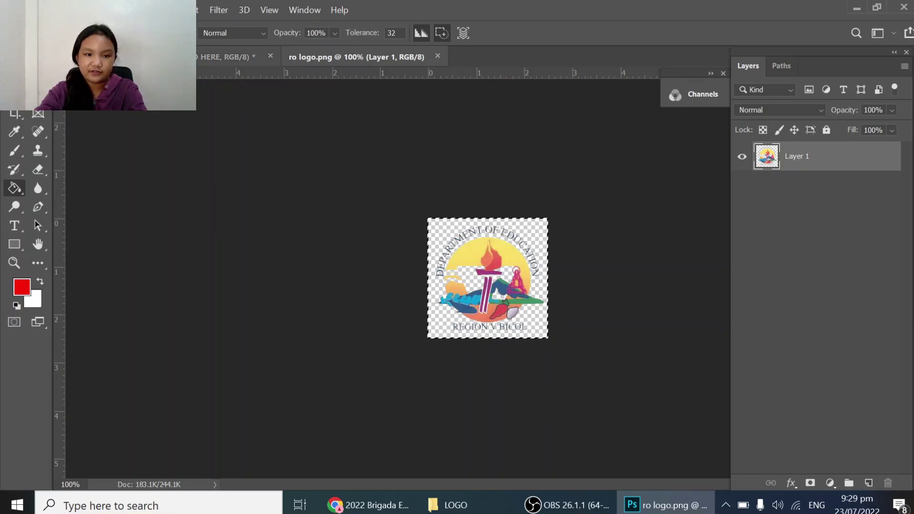
{"action": "key", "text": "ctrl+Tab"}
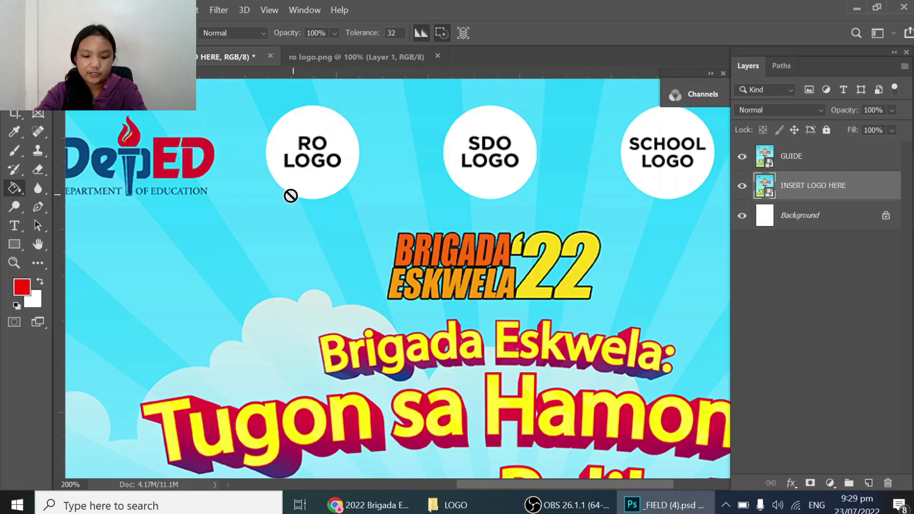
{"action": "key", "text": "ctrl+v"}
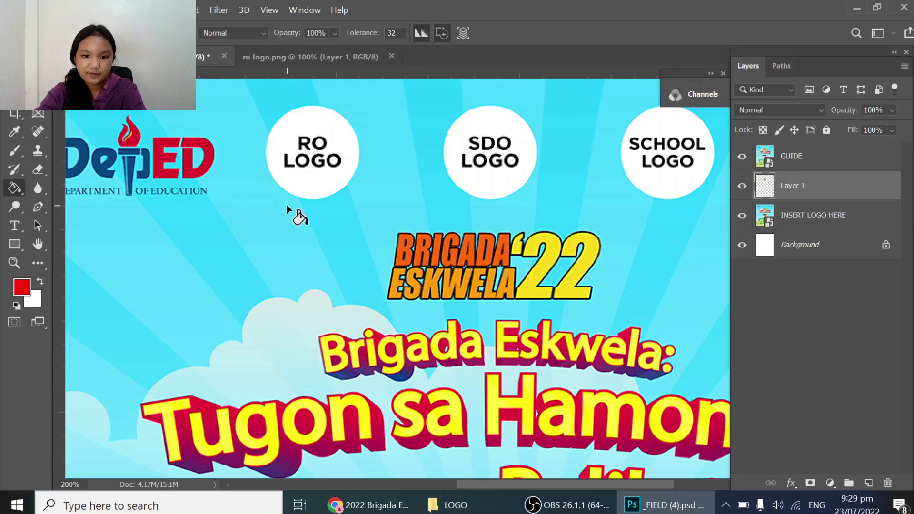
{"action": "scroll", "coordinate": [411, 283], "scroll_direction": "down", "scroll_amount": 1}
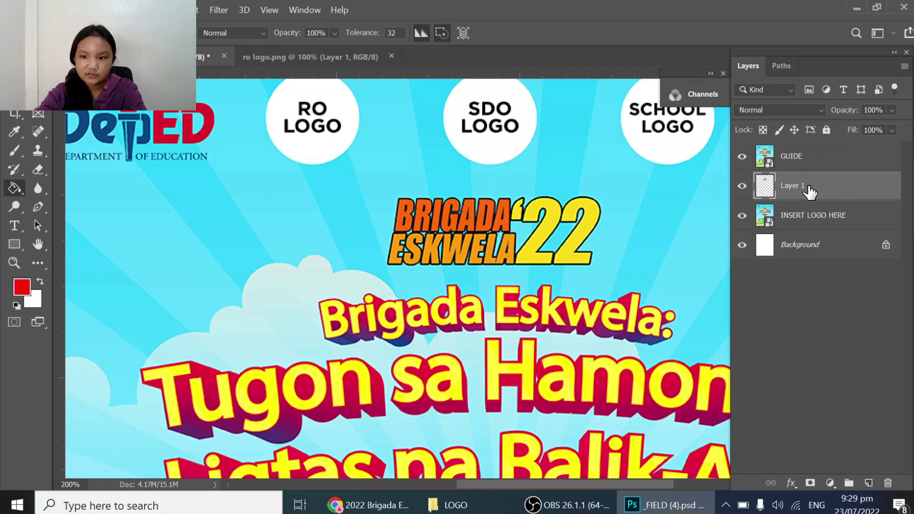
{"action": "left_click_drag", "start_coordinate": [809, 190], "coordinate": [809, 152]}
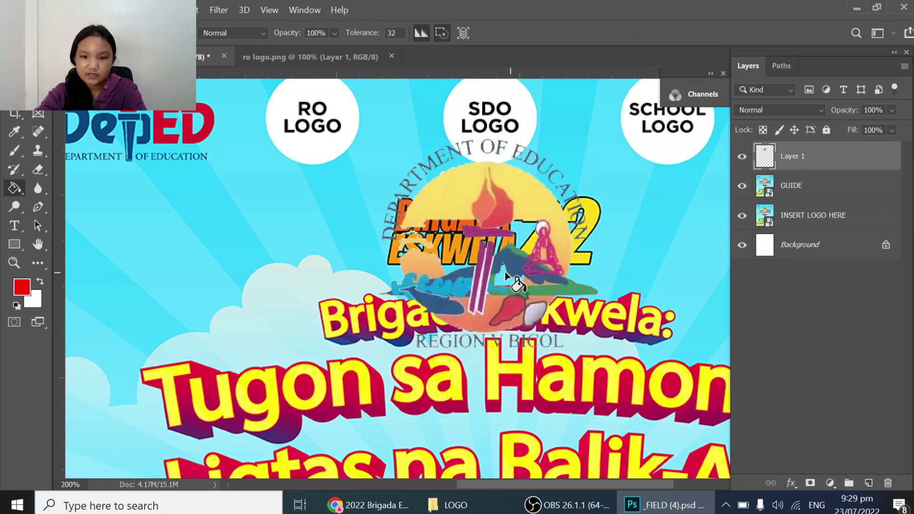
{"action": "scroll", "coordinate": [480, 185], "scroll_direction": "up", "scroll_amount": 1}
{"action": "left_click", "coordinate": [478, 188]}
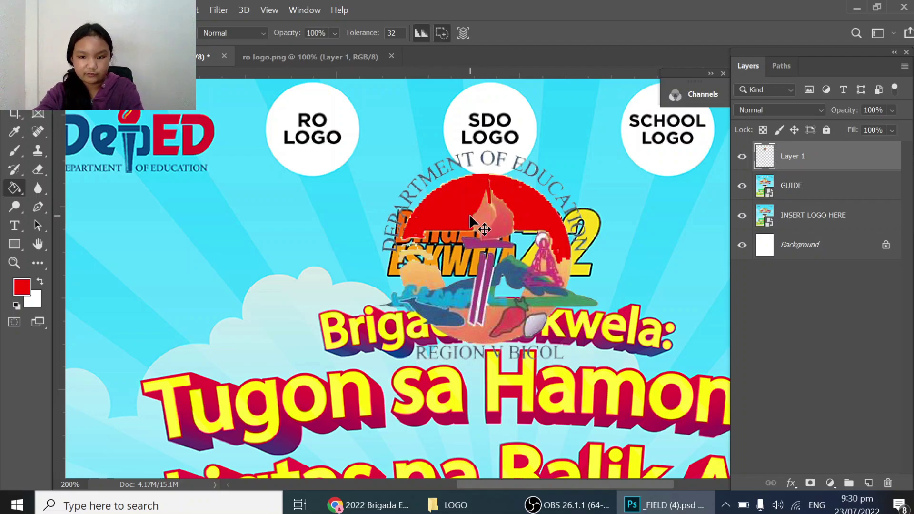
Undo the accidental red fill on the logo's sun and switch to the Rectangular Marquee tool.
{"action": "key", "text": "ctrl+z"}
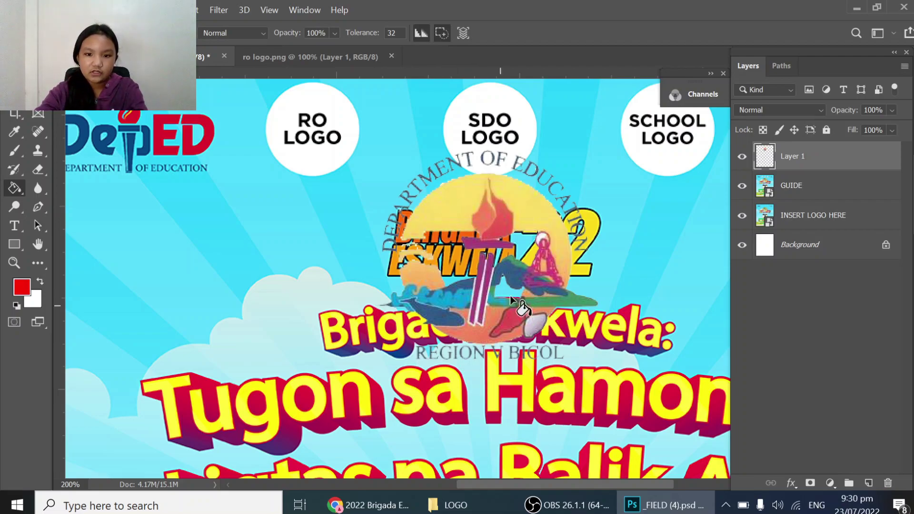
{"action": "right_click", "coordinate": [467, 221]}
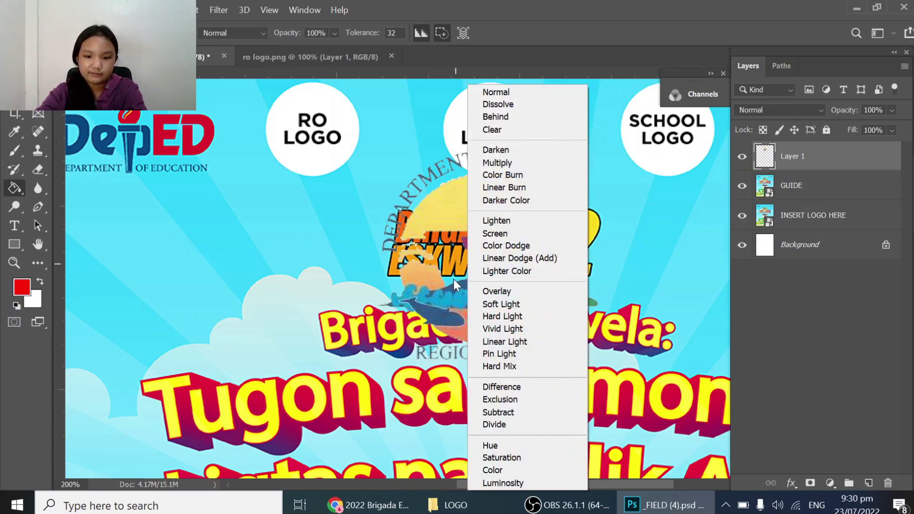
{"action": "right_click", "coordinate": [436, 214]}
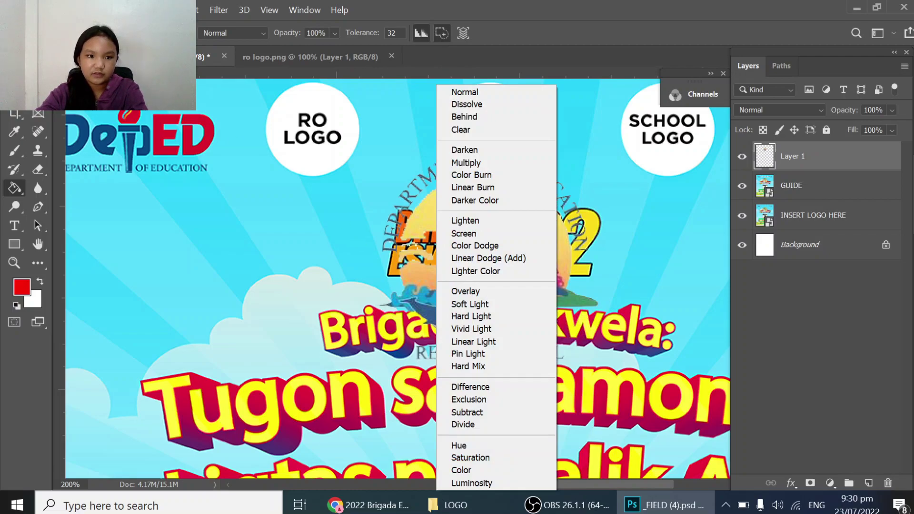
{"action": "key", "text": "Escape"}
{"action": "key", "text": "m"}
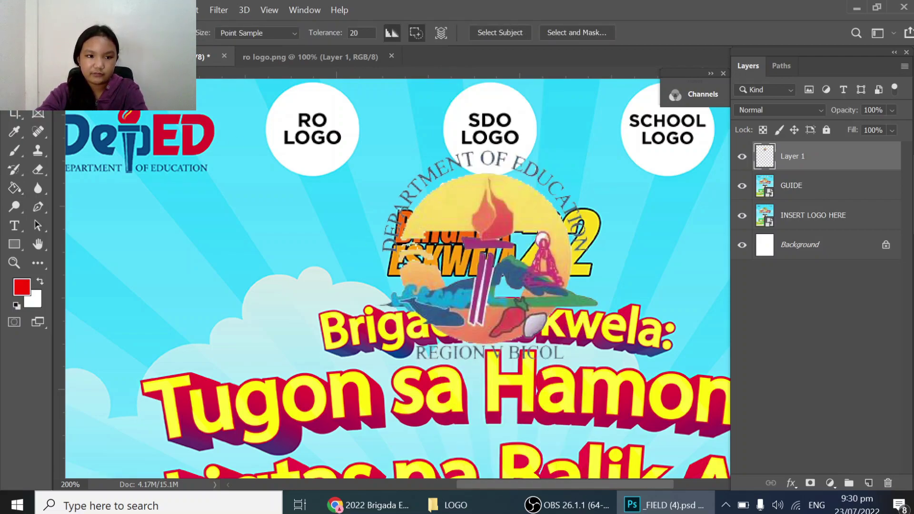
Free Transform the regional logo down to 57% and place it on the RO LOGO circle.
{"action": "right_click", "coordinate": [484, 210]}
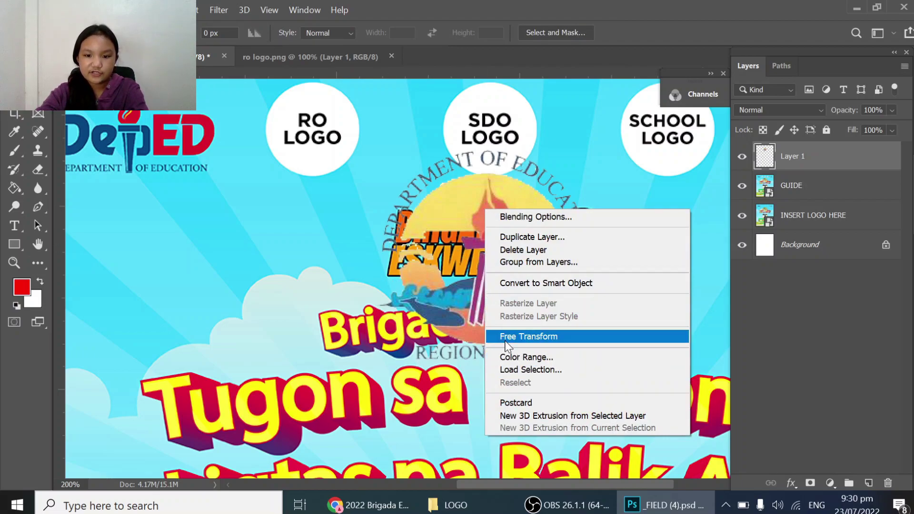
{"action": "left_click", "coordinate": [524, 336]}
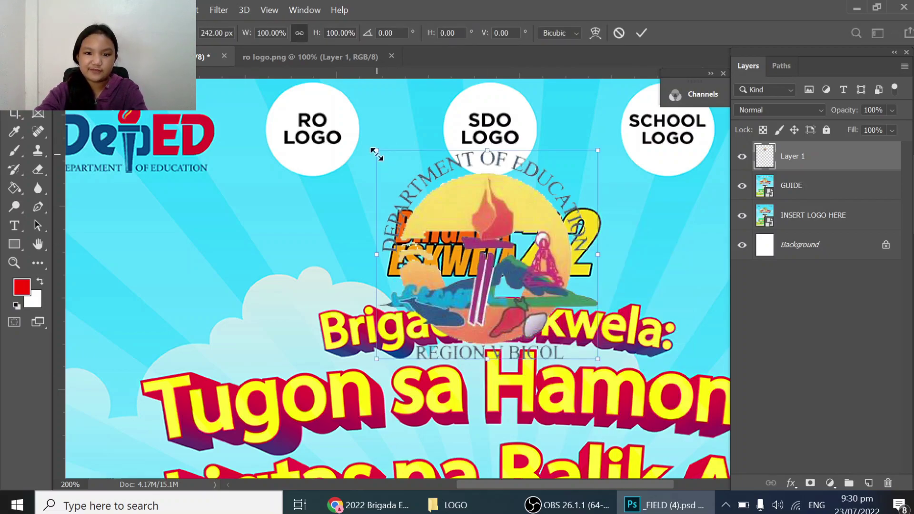
{"action": "left_click_drag", "start_coordinate": [376, 150], "coordinate": [473, 242]}
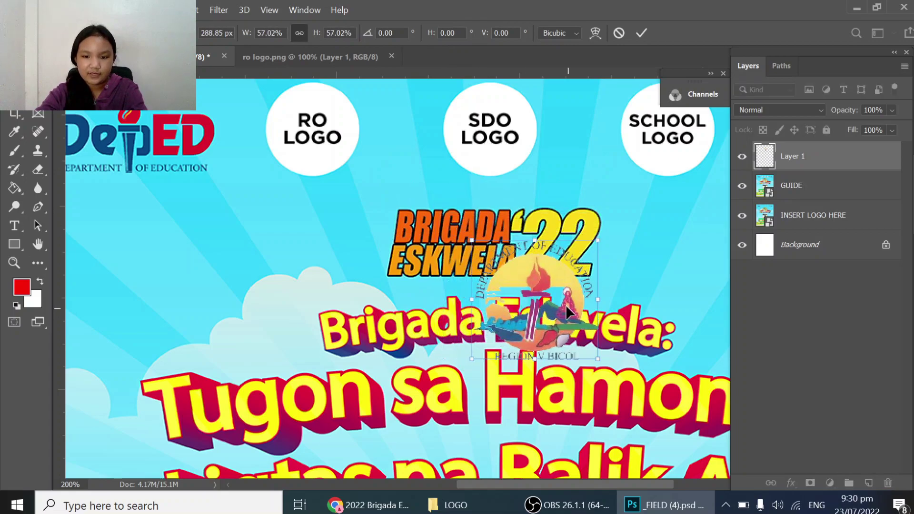
{"action": "left_click_drag", "start_coordinate": [565, 304], "coordinate": [344, 127]}
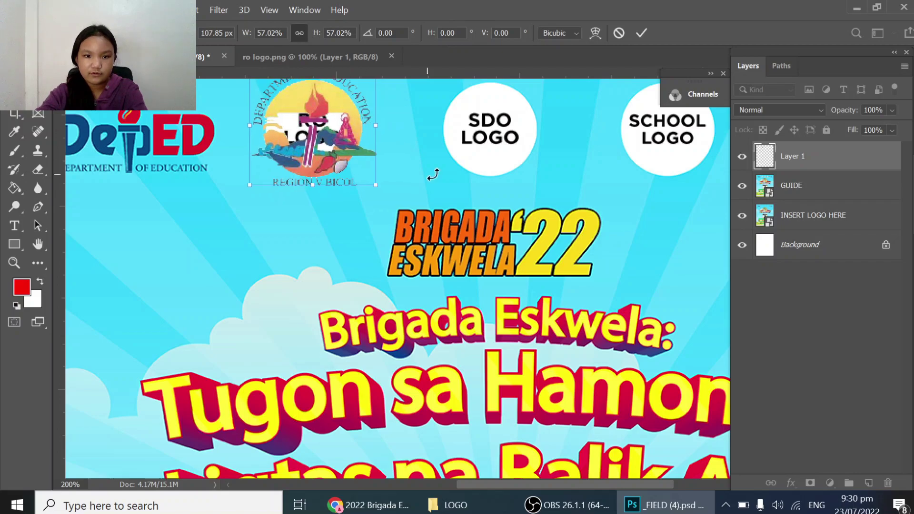
Toggle the GUIDE layer off and on to check placement, then return to the LOGO folder.
{"action": "left_click", "coordinate": [742, 185]}
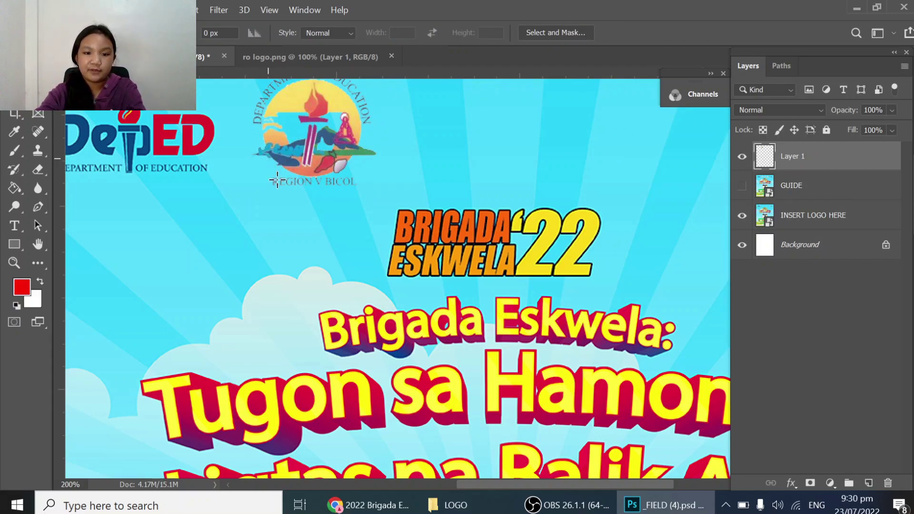
{"action": "left_click", "coordinate": [741, 187]}
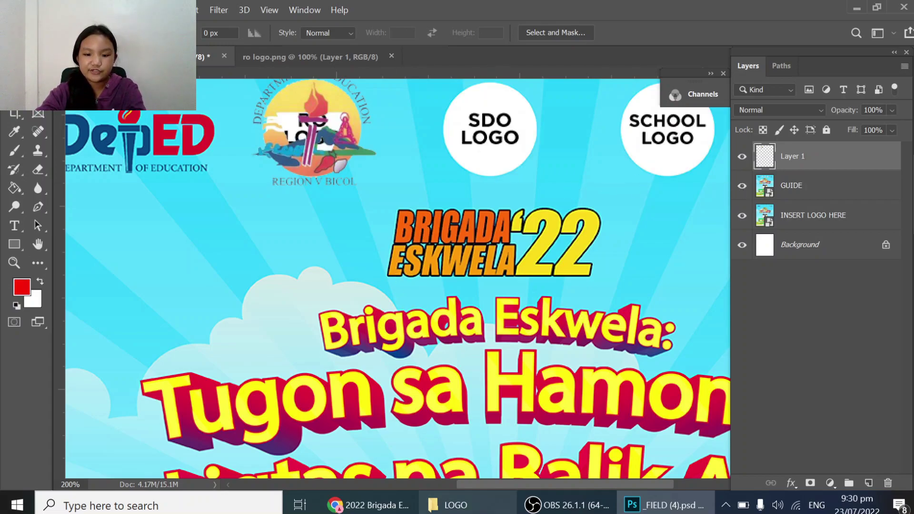
{"action": "left_click", "coordinate": [455, 505]}
{"action": "left_click", "coordinate": [270, 230]}
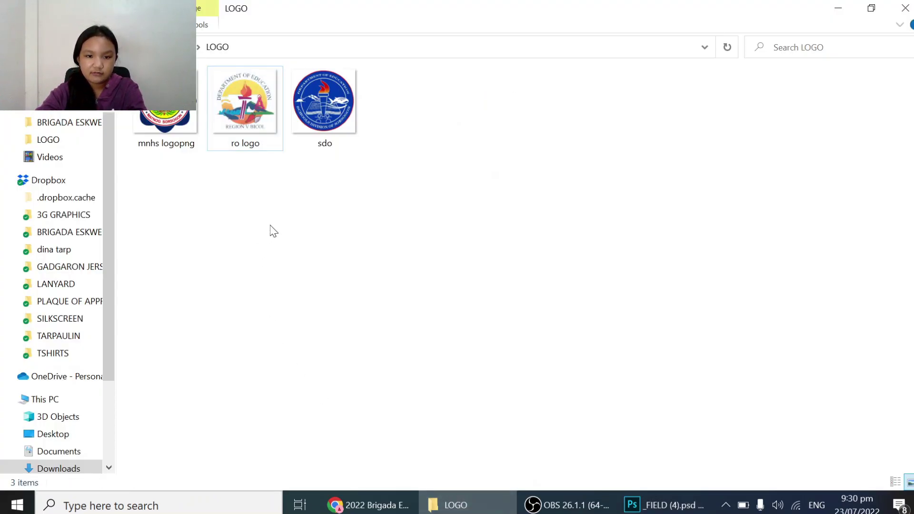
Open sdo from the LOGO folder with Adobe Photoshop.
{"action": "left_click", "coordinate": [344, 106]}
{"action": "right_click", "coordinate": [343, 105]}
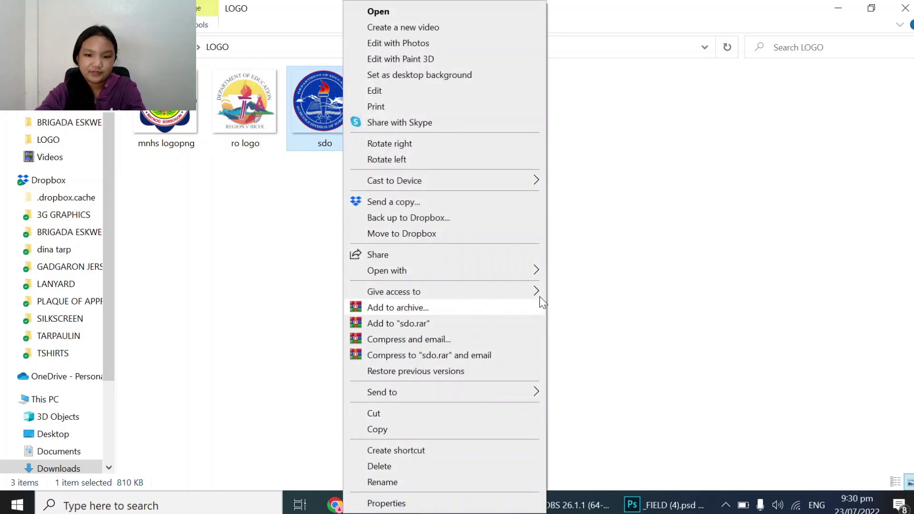
{"action": "mouse_move", "coordinate": [534, 273]}
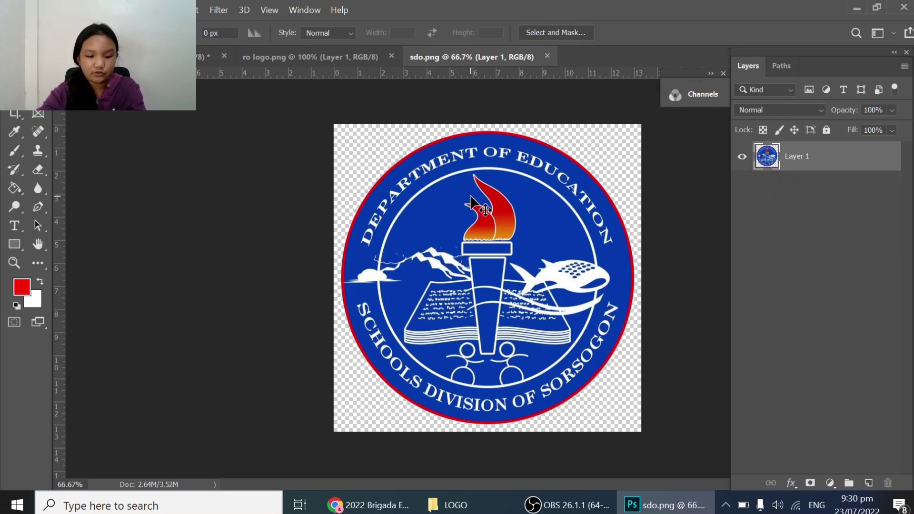
Copy the whole sdo image and paste it into the poster document.
{"action": "key", "text": "ctrl+a"}
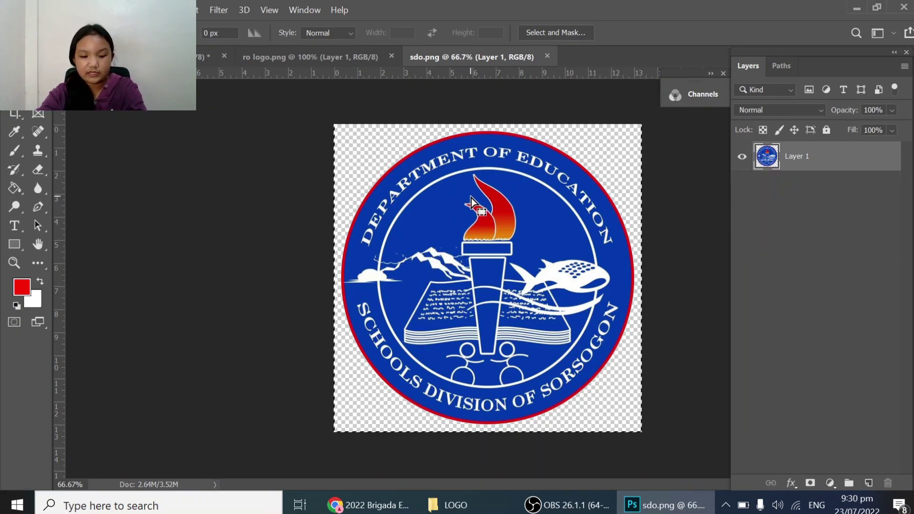
{"action": "left_click", "coordinate": [326, 56]}
{"action": "key", "text": "ctrl+c"}
{"action": "left_click", "coordinate": [202, 55]}
{"action": "key", "text": "ctrl+v"}
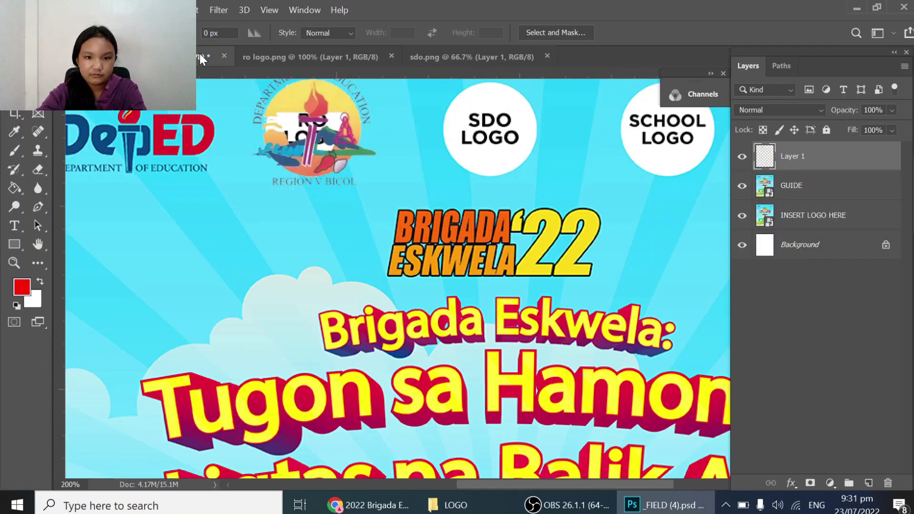
{"action": "key", "text": "ctrl+v"}
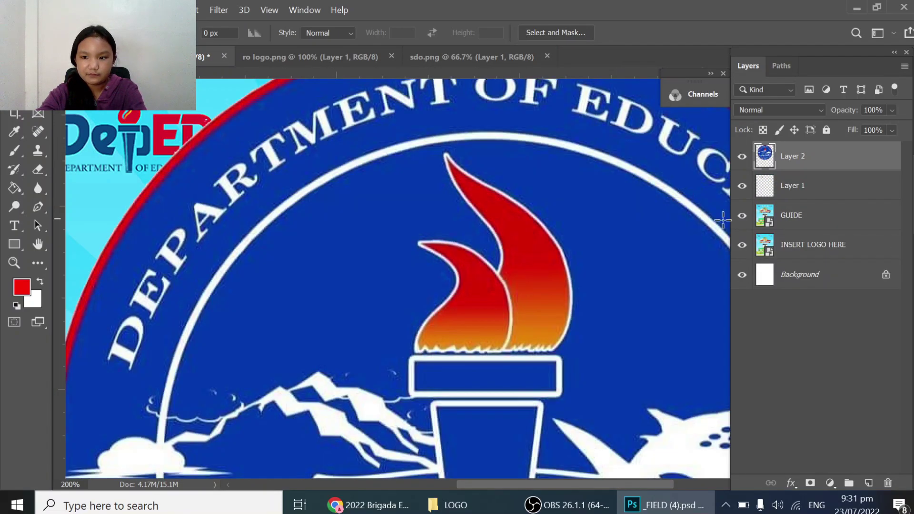
Free Transform the SDO seal down to about 36% and move it to the poster top.
{"action": "right_click", "coordinate": [435, 183]}
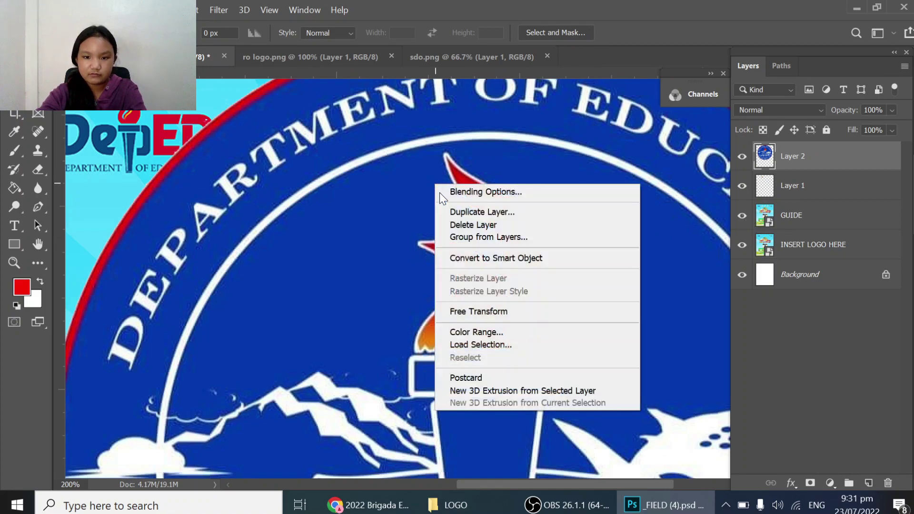
{"action": "left_click", "coordinate": [490, 314]}
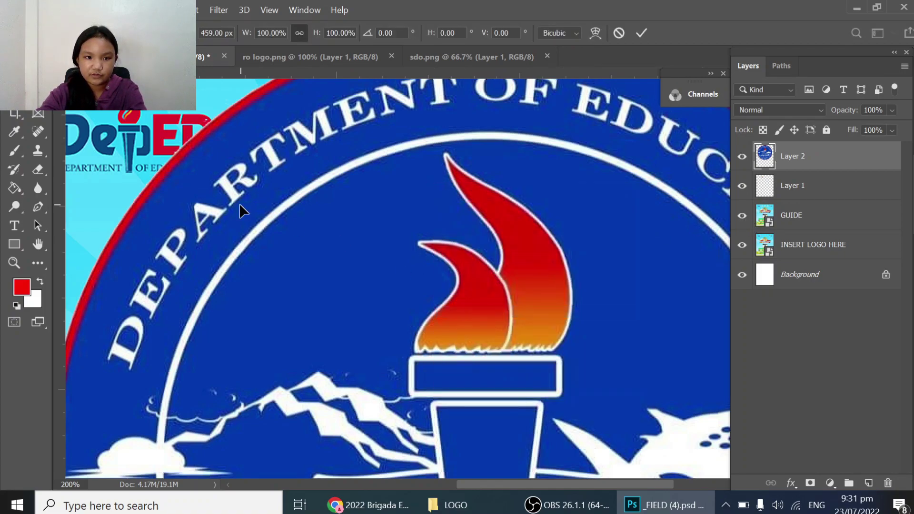
{"action": "key", "text": "ctrl+minus"}
{"action": "key", "text": "ctrl+minus"}
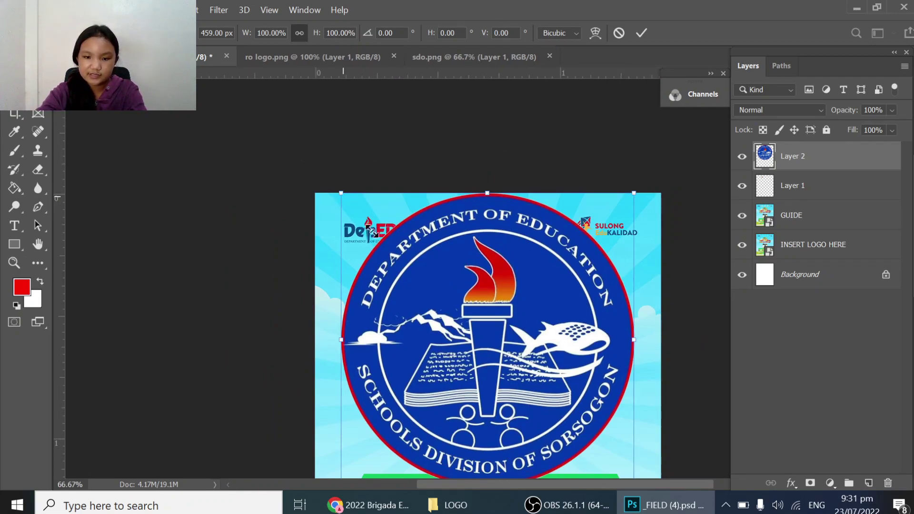
{"action": "left_click_drag", "start_coordinate": [340, 194], "coordinate": [529, 379]}
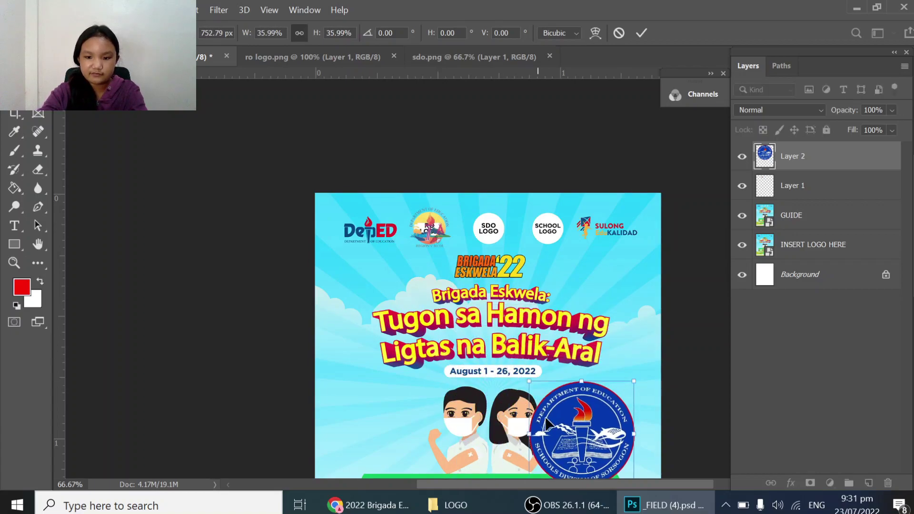
{"action": "left_click_drag", "start_coordinate": [500, 325], "coordinate": [478, 257]}
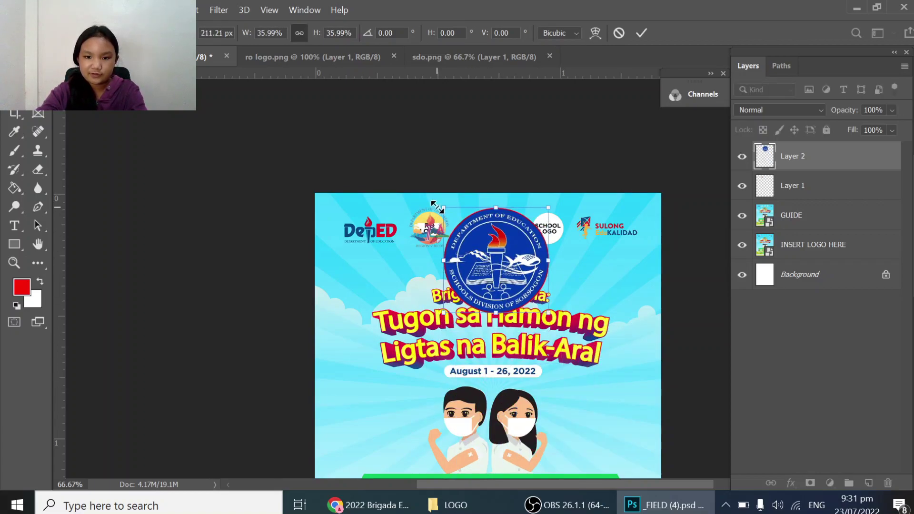
{"action": "left_click_drag", "start_coordinate": [442, 212], "coordinate": [481, 213]}
Zoom in and nudge the SDO seal down to line up in its slot.
{"action": "scroll", "coordinate": [482, 248], "scroll_direction": "up", "scroll_amount": 1}
{"action": "scroll", "coordinate": [481, 246], "scroll_direction": "up", "scroll_amount": 1}
{"action": "scroll", "coordinate": [481, 246], "scroll_direction": "down", "scroll_amount": 1}
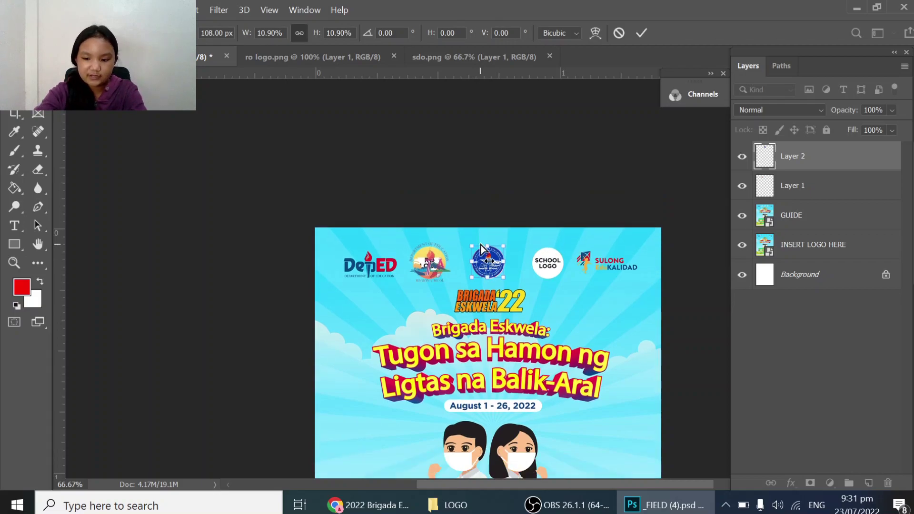
{"action": "scroll", "coordinate": [482, 248], "scroll_direction": "up", "scroll_amount": 1}
{"action": "scroll", "coordinate": [482, 248], "scroll_direction": "up", "scroll_amount": 1}
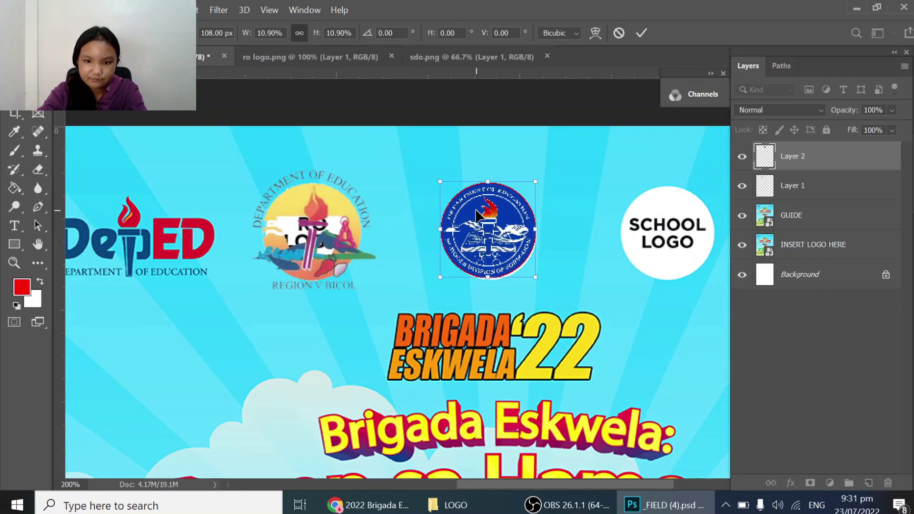
{"action": "left_click_drag", "start_coordinate": [481, 220], "coordinate": [481, 210]}
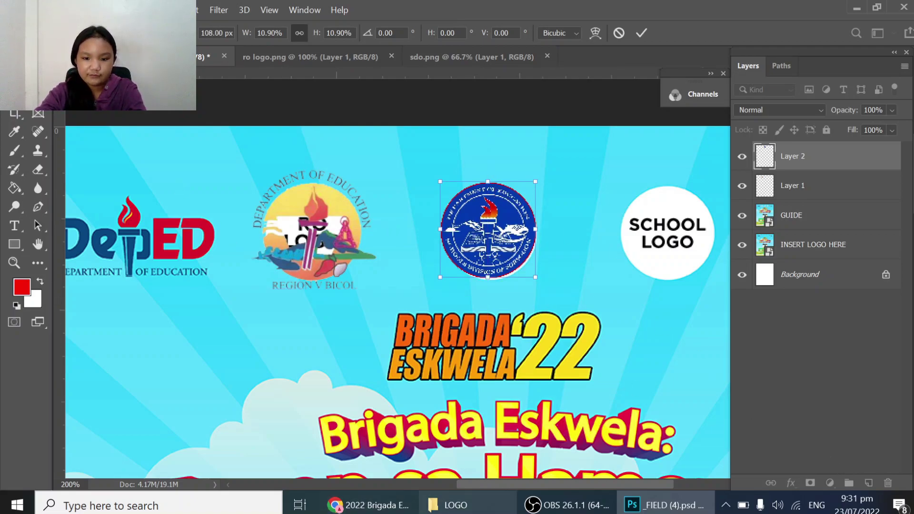
{"action": "left_click", "coordinate": [450, 505]}
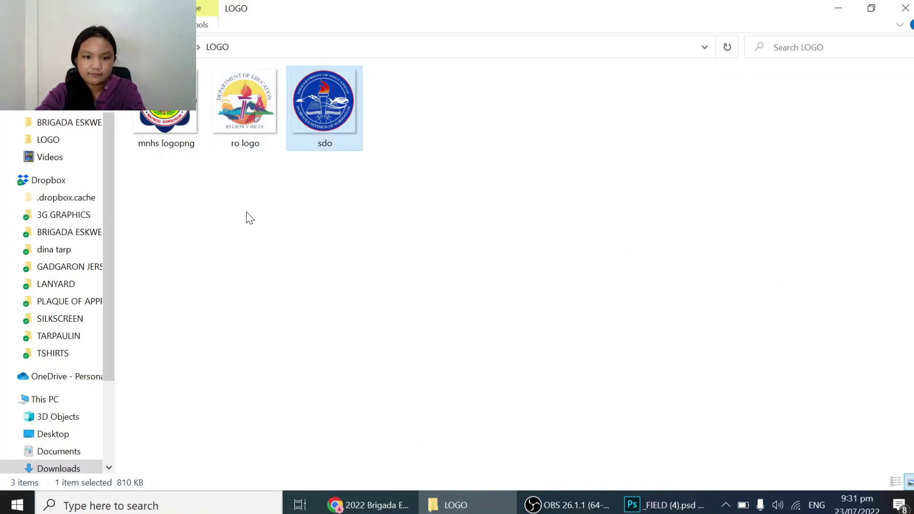
Open mnhs logopng from the LOGO folder with Adobe Photoshop CC 2019.
{"action": "left_click", "coordinate": [164, 133]}
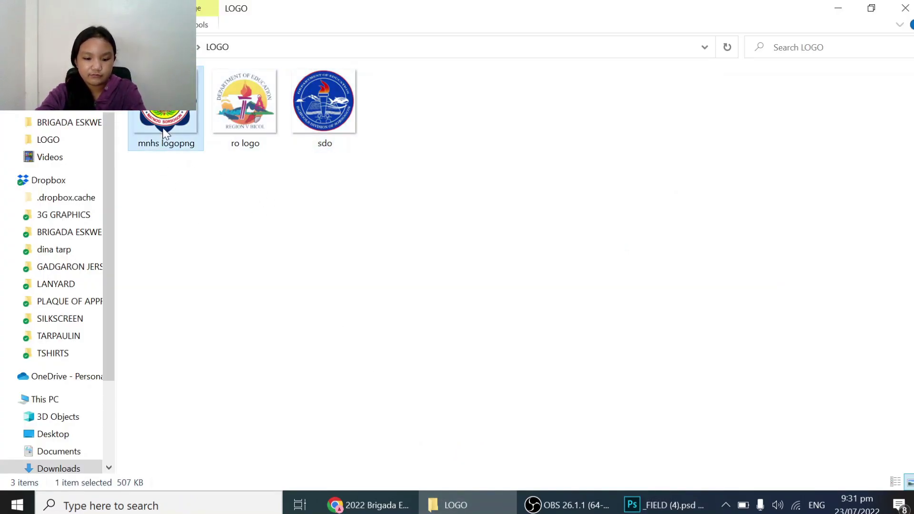
{"action": "right_click", "coordinate": [164, 134]}
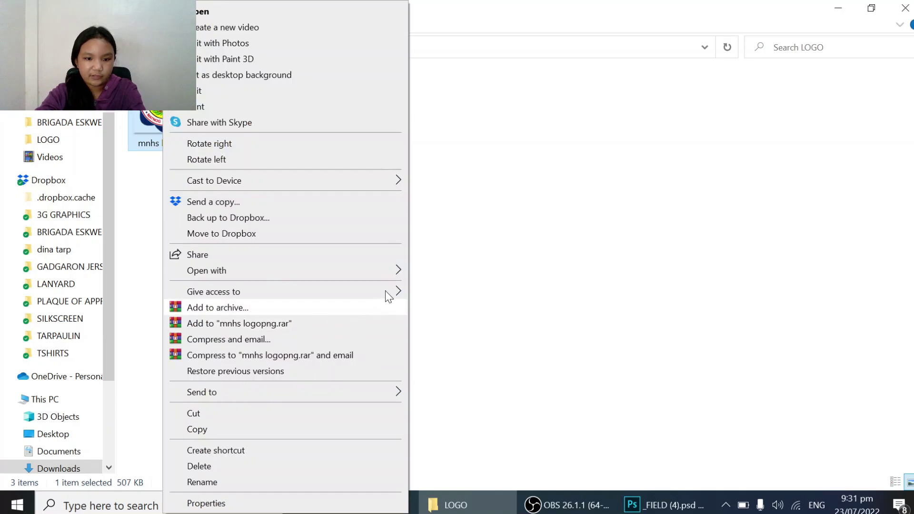
{"action": "mouse_move", "coordinate": [390, 271]}
{"action": "left_click", "coordinate": [439, 288]}
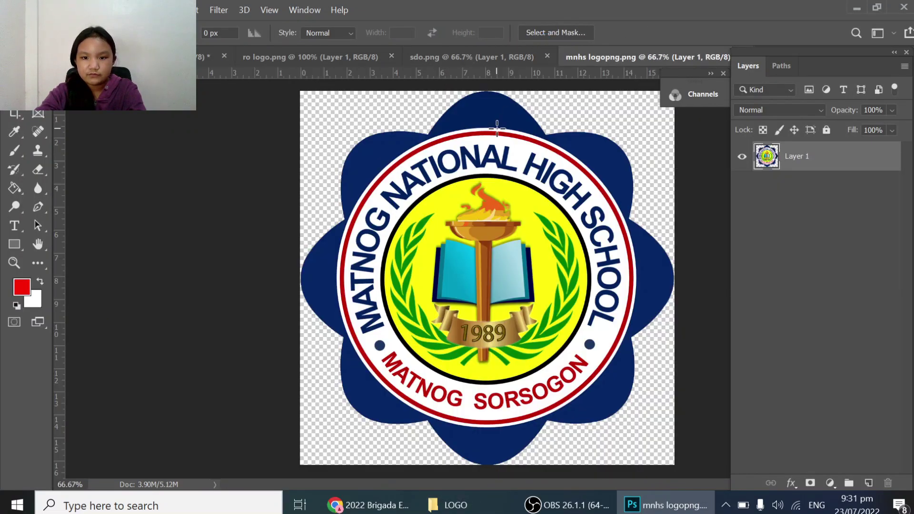
Select all of the school logo and paste it into the FIELD (4).psd poster.
{"action": "right_click", "coordinate": [444, 159]}
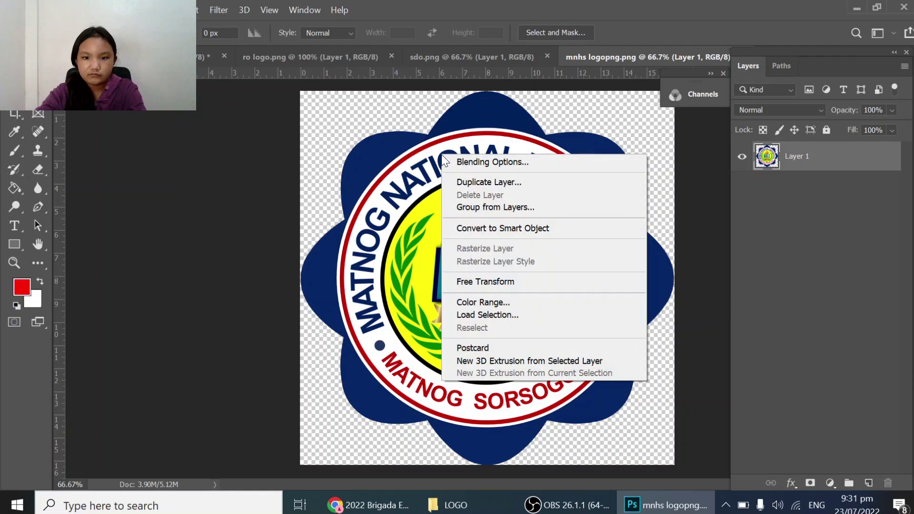
{"action": "left_click", "coordinate": [420, 200]}
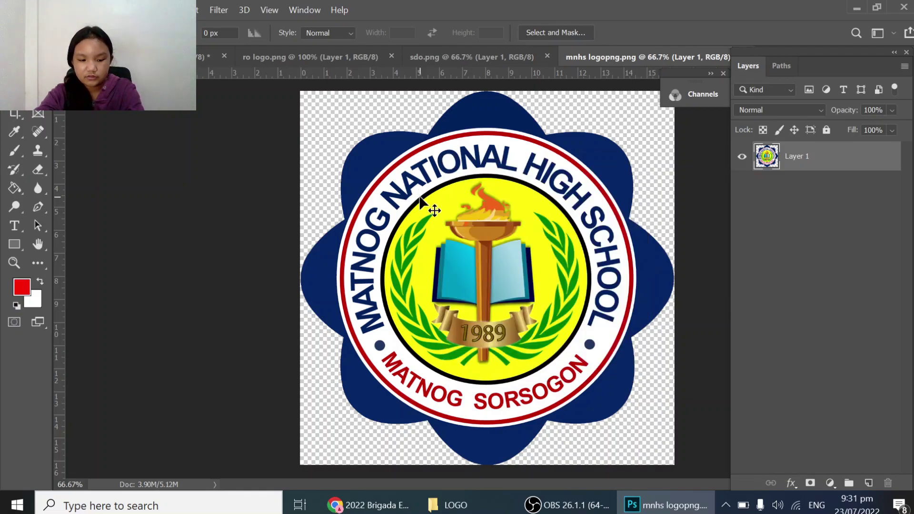
{"action": "key", "text": "ctrl+a"}
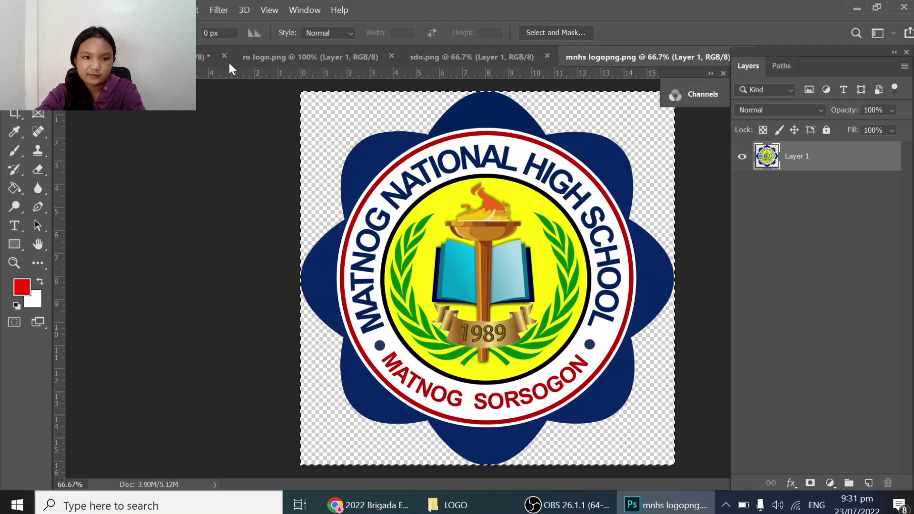
{"action": "left_click", "coordinate": [199, 58]}
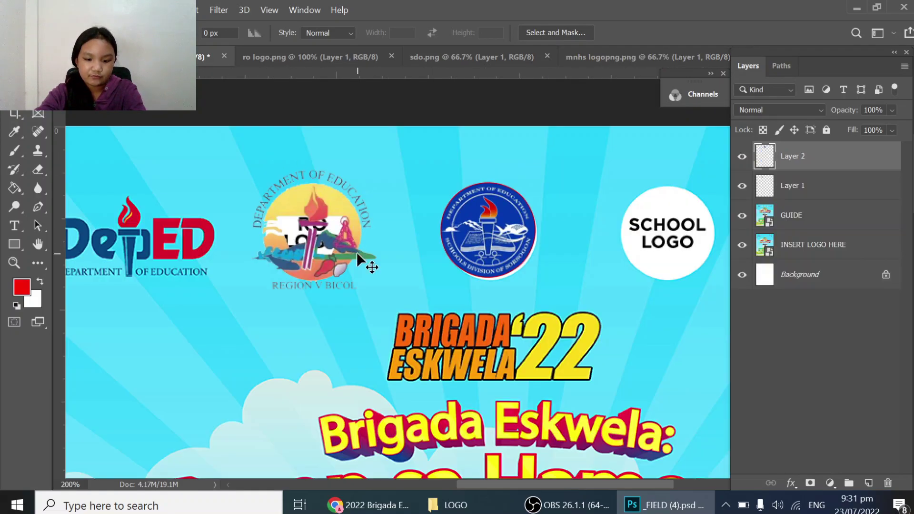
{"action": "key", "text": "ctrl+v"}
Free Transform the Matnog school seal down to 9.47% inside the SCHOOL LOGO slot.
{"action": "right_click", "coordinate": [363, 323]}
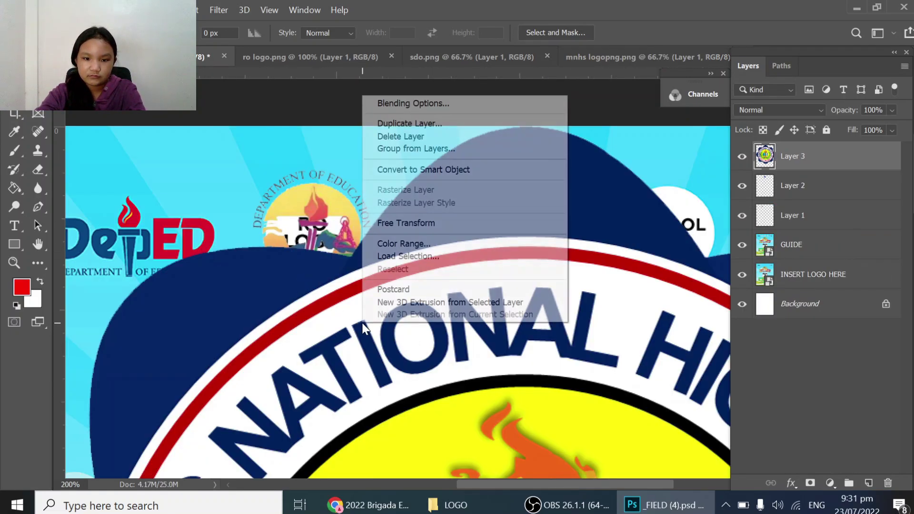
{"action": "left_click", "coordinate": [397, 224]}
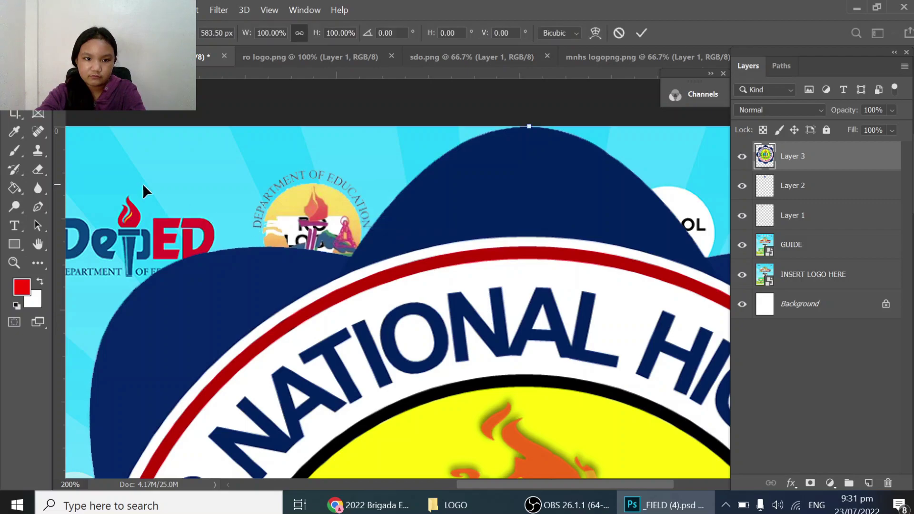
{"action": "scroll", "coordinate": [161, 190], "scroll_direction": "down", "scroll_amount": 2}
{"action": "key", "text": "ctrl+minus"}
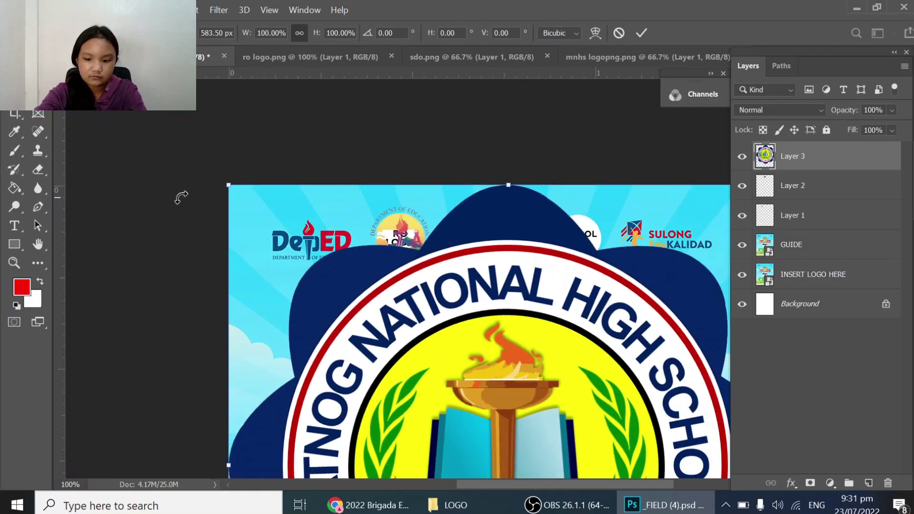
{"action": "left_click_drag", "start_coordinate": [229, 184], "coordinate": [476, 386]}
{"action": "left_click_drag", "start_coordinate": [617, 448], "coordinate": [498, 162]}
{"action": "left_click_drag", "start_coordinate": [325, 120], "coordinate": [563, 236]}
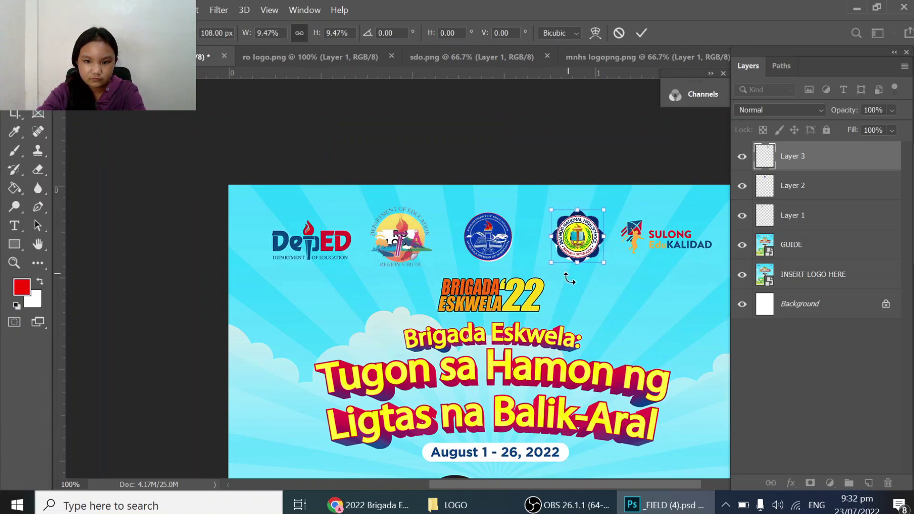
{"action": "scroll", "coordinate": [495, 267], "scroll_direction": "down", "scroll_amount": 1}
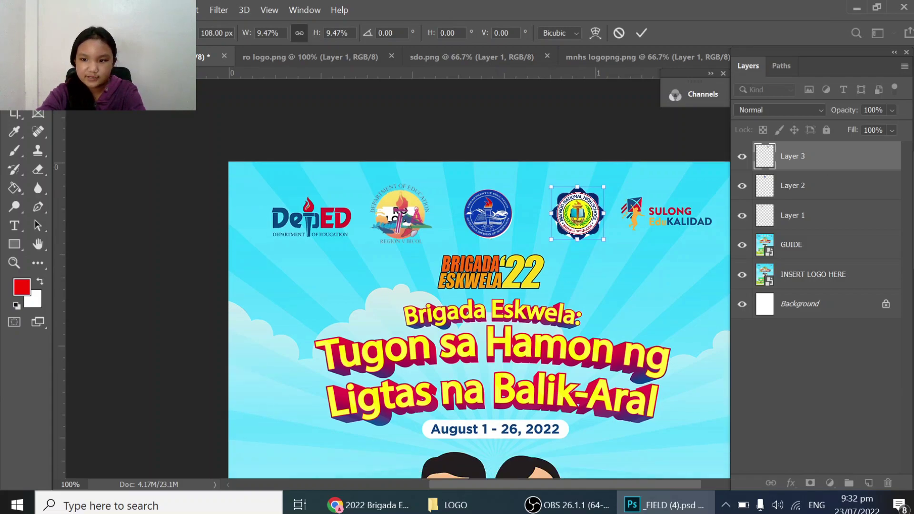
Turn off the GUIDE layer and zoom out to view all three logos.
{"action": "left_click", "coordinate": [741, 245]}
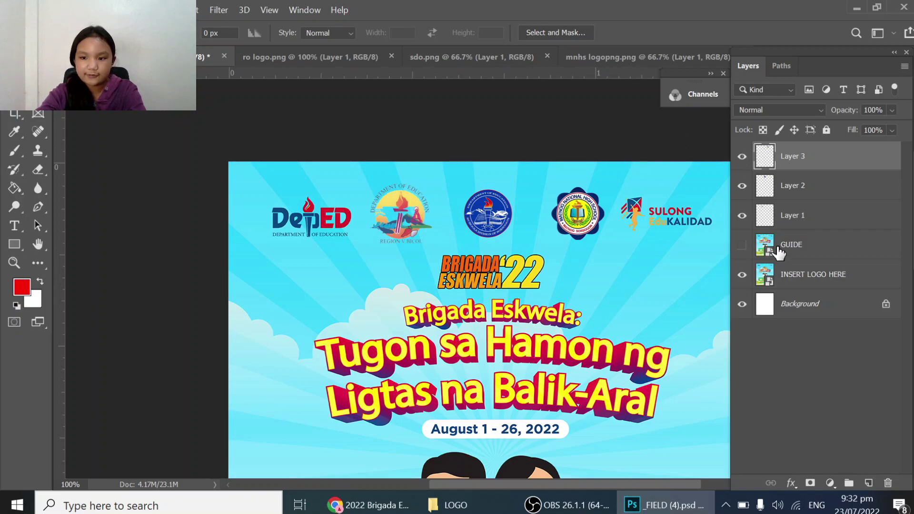
{"action": "scroll", "coordinate": [543, 219], "scroll_direction": "down", "scroll_amount": 5}
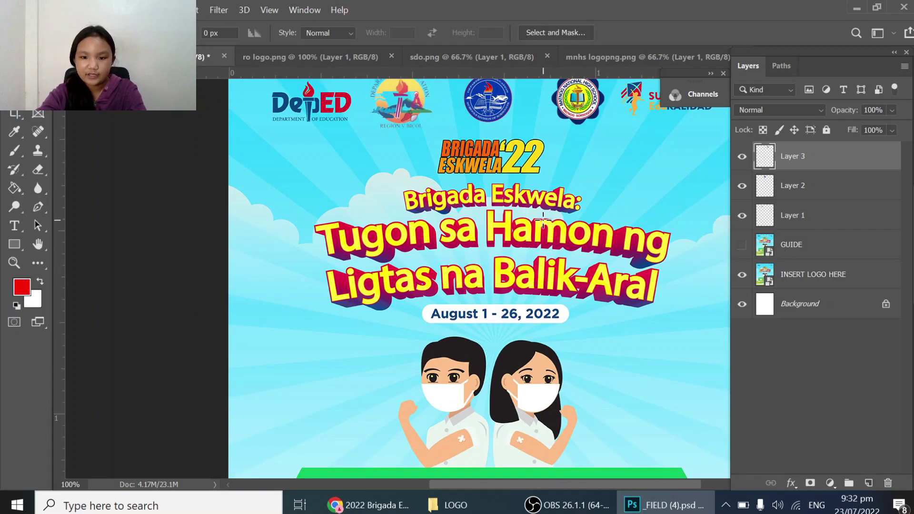
{"action": "scroll", "coordinate": [543, 219], "scroll_direction": "down", "scroll_amount": 2}
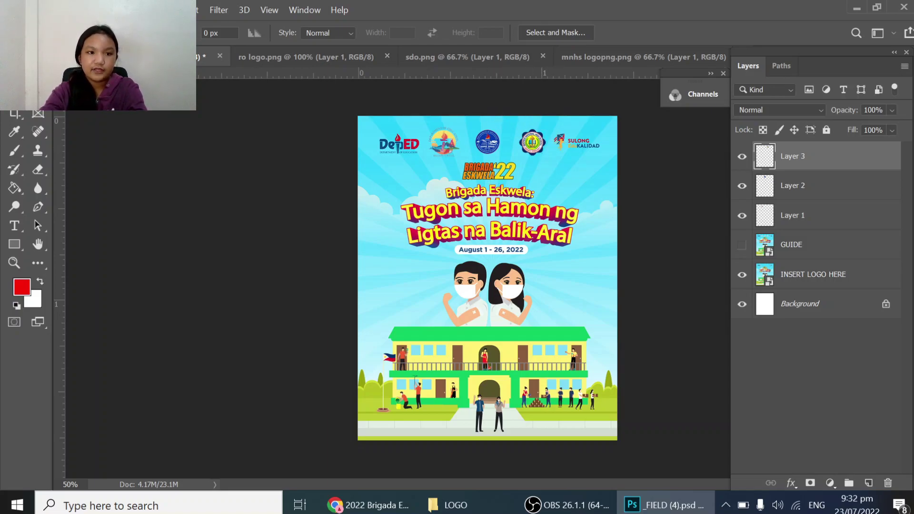
{"action": "key", "text": "alt+f"}
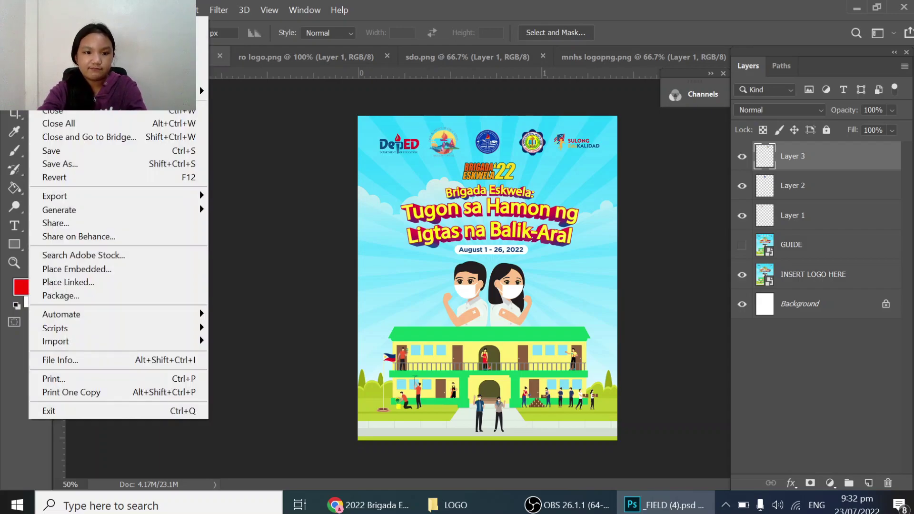
{"action": "left_click", "coordinate": [165, 165]}
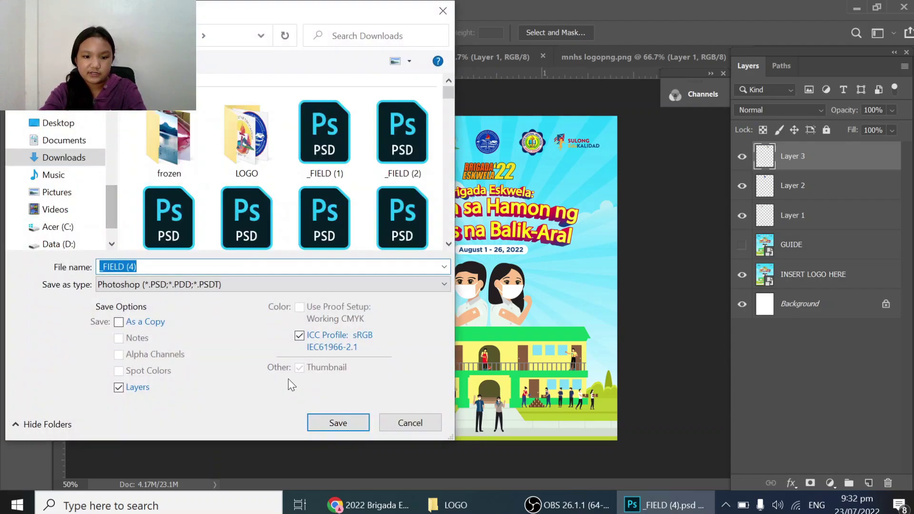
{"action": "left_click", "coordinate": [328, 415]}
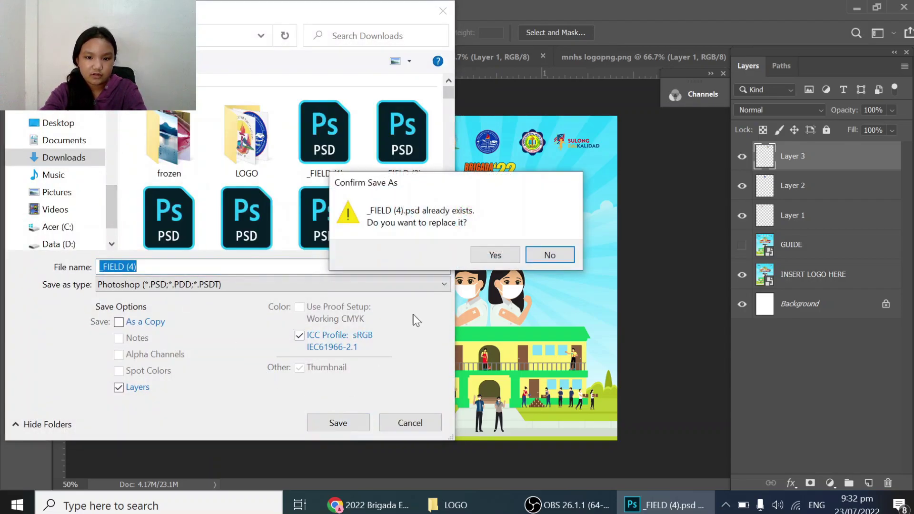
{"action": "left_click", "coordinate": [548, 255]}
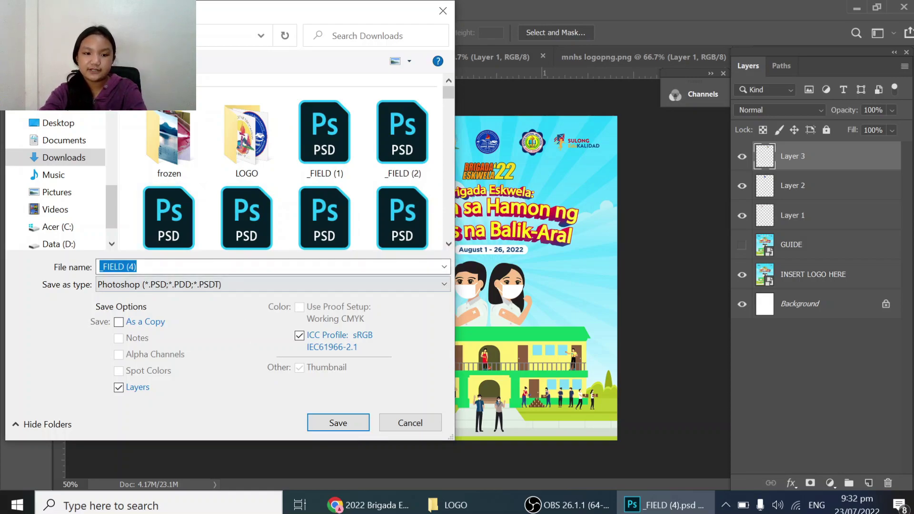
{"action": "left_click", "coordinate": [439, 10]}
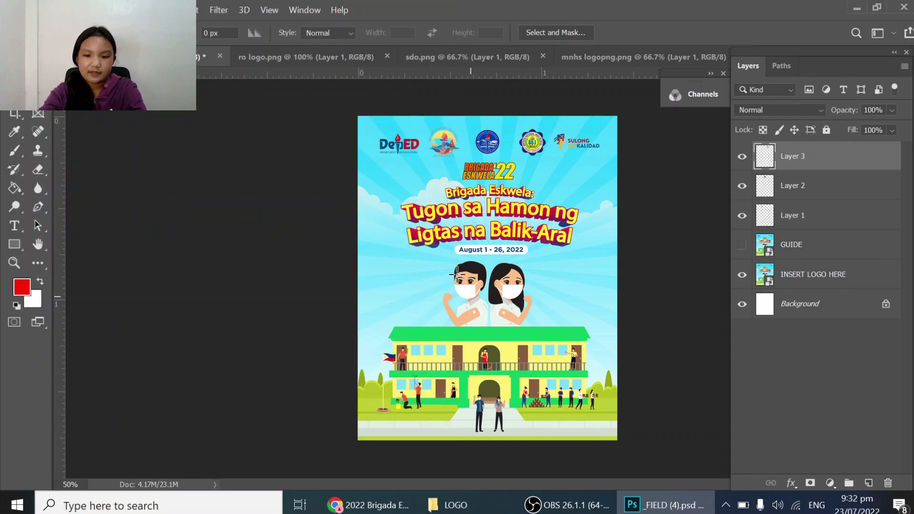